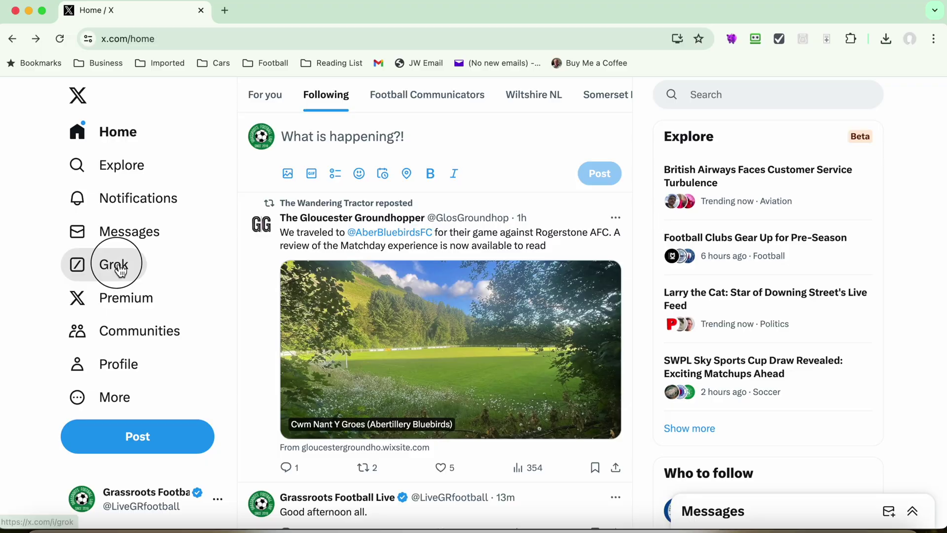
Open Grok from the sidebar, browse its trending topics, and focus the empty 'Grok something' prompt
left_click(193, 248)
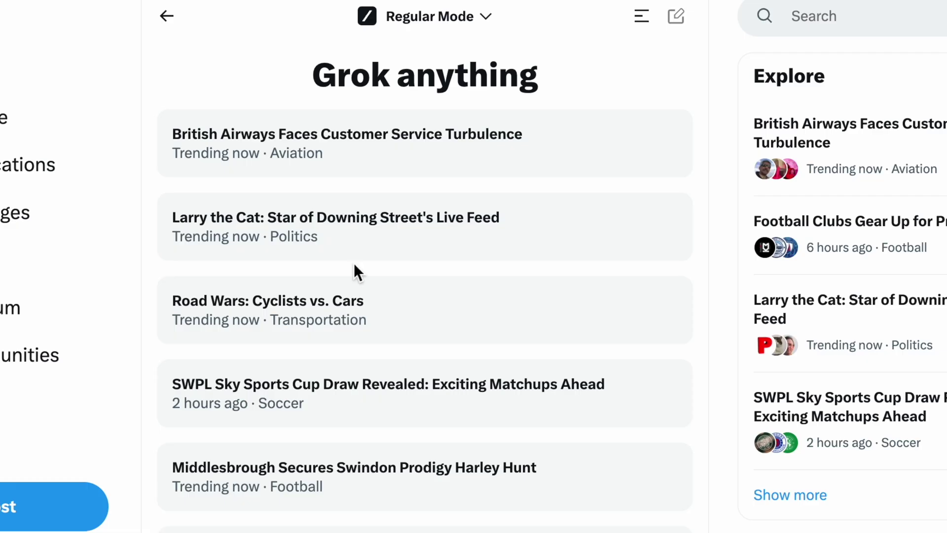
scroll(360, 276, "down", 1)
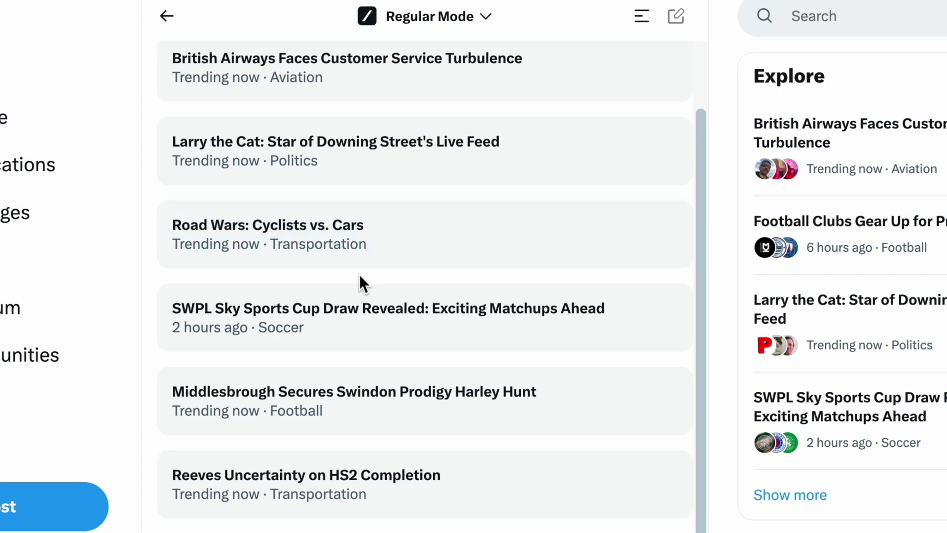
scroll(359, 275, "up", 1)
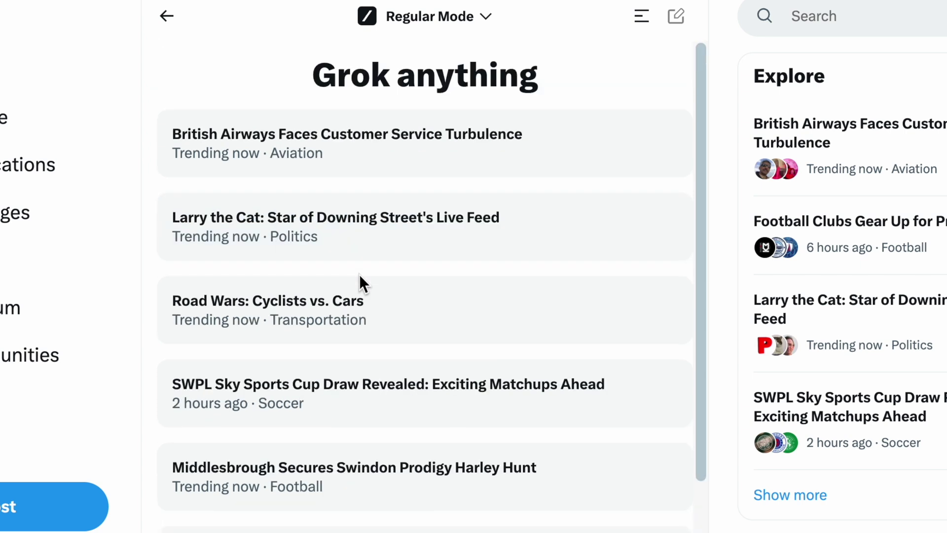
scroll(310, 242, "down", 1)
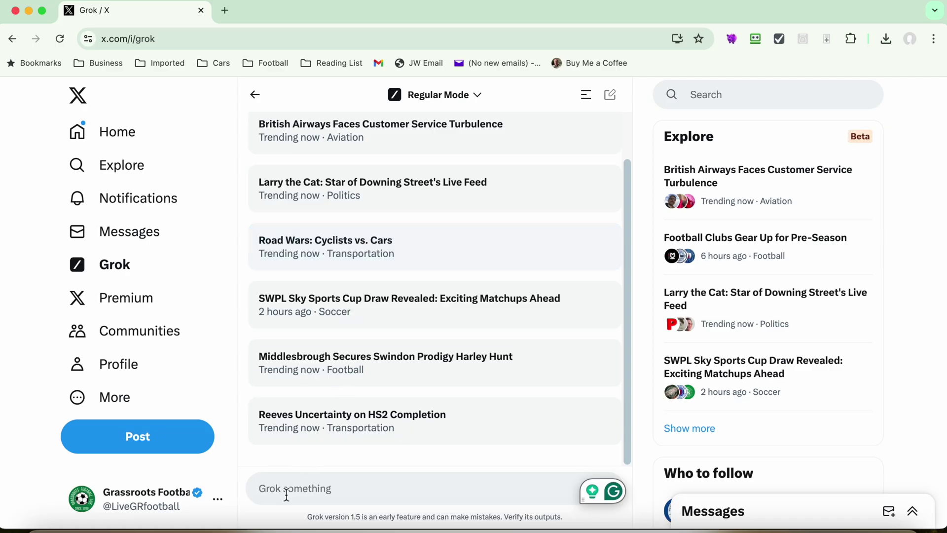
left_click(287, 494)
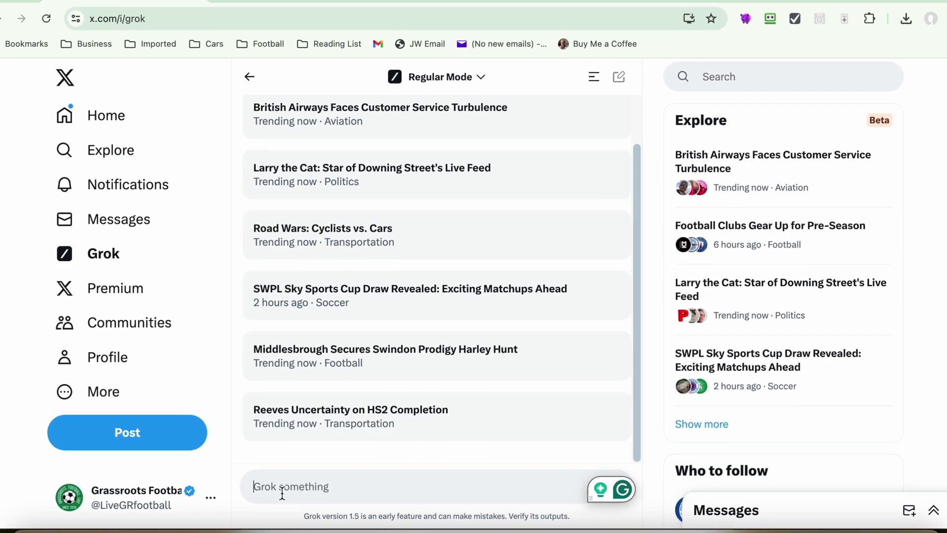
Ask Grok 'Please tell me about the history of Trowbridge Town Football Club'
type("PLease")
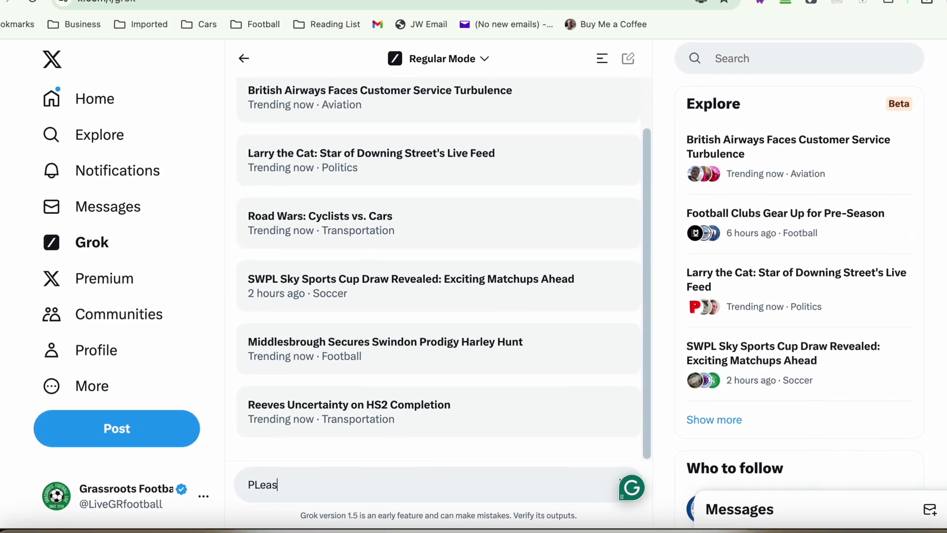
type(" tell")
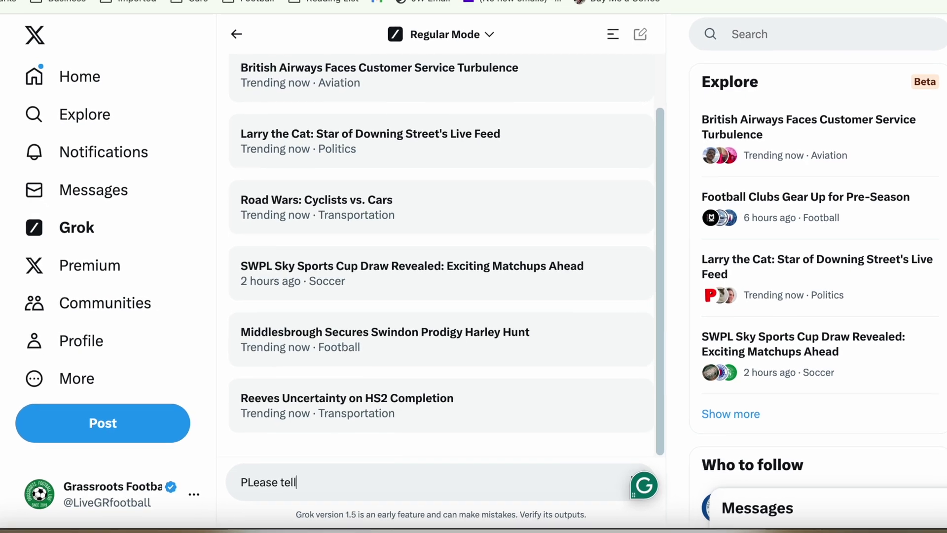
type(" me about")
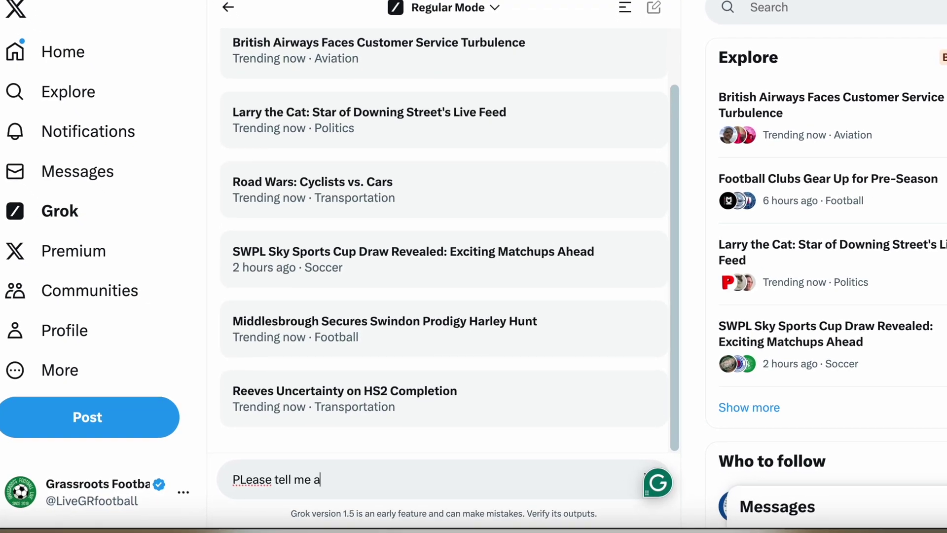
type(" the histor")
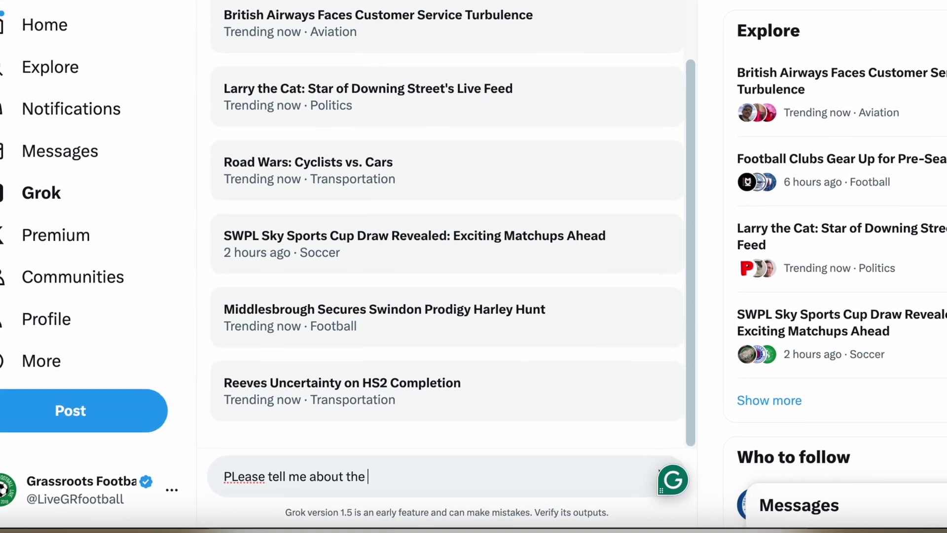
type("u")
key("BackSpace")
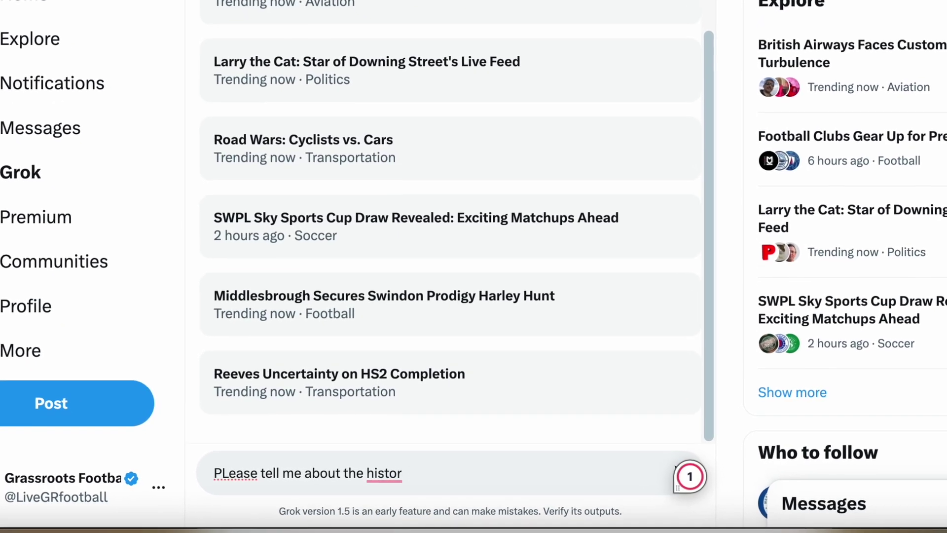
type("y of Trowbr")
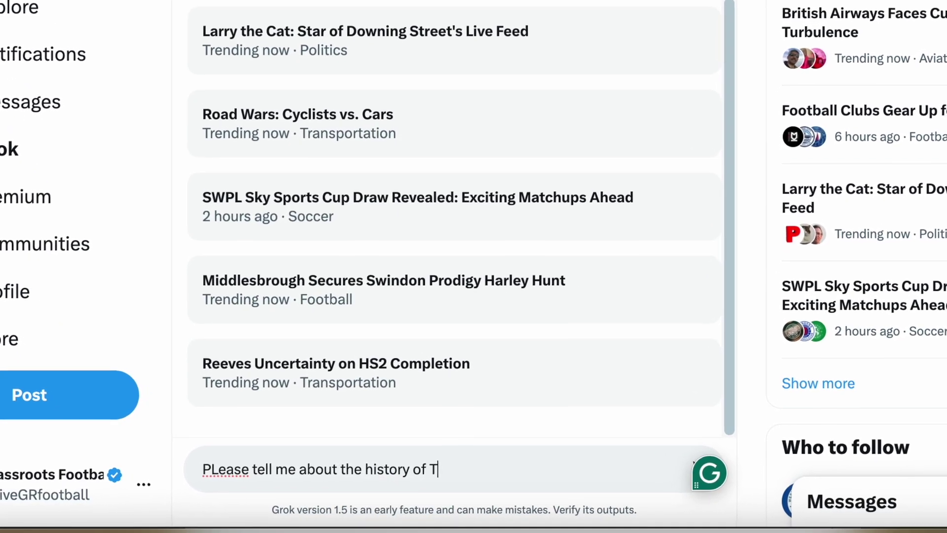
type("idge Town ")
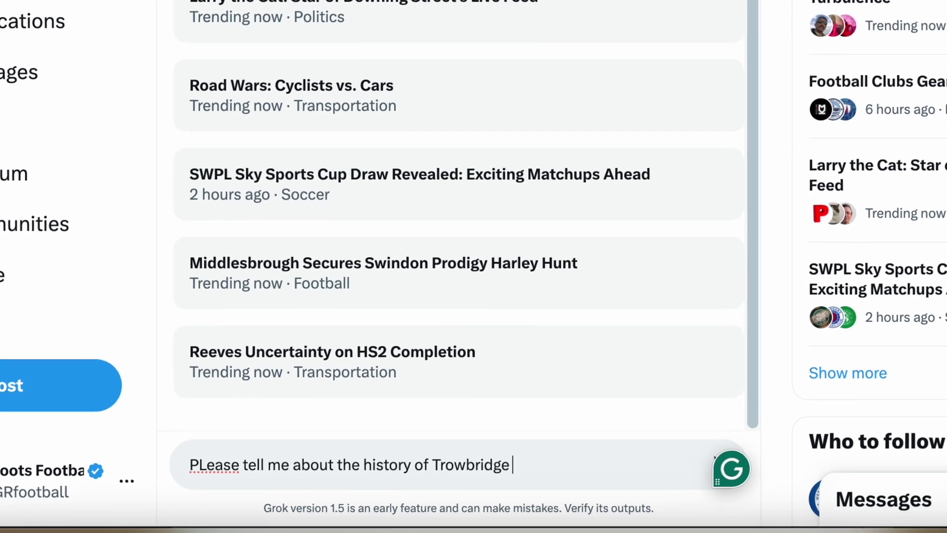
type("Foot")
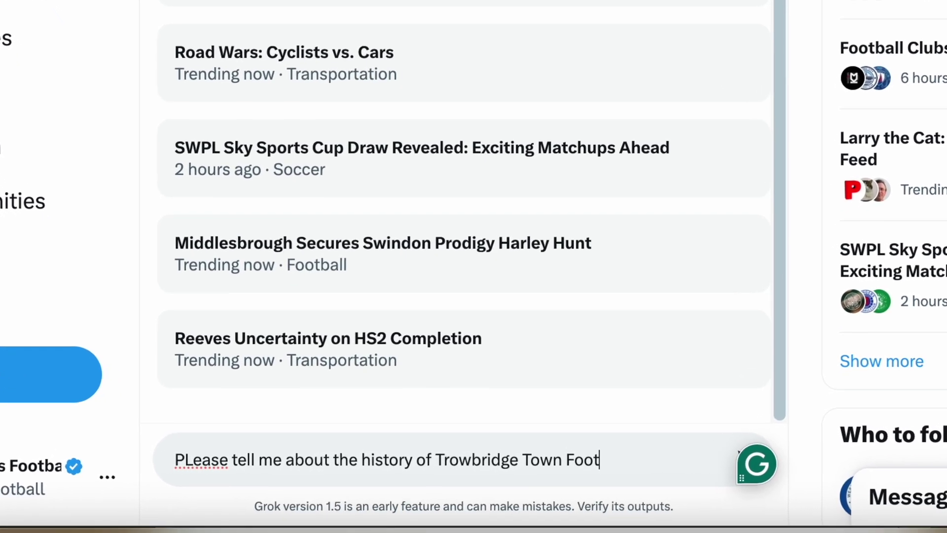
type("ball")
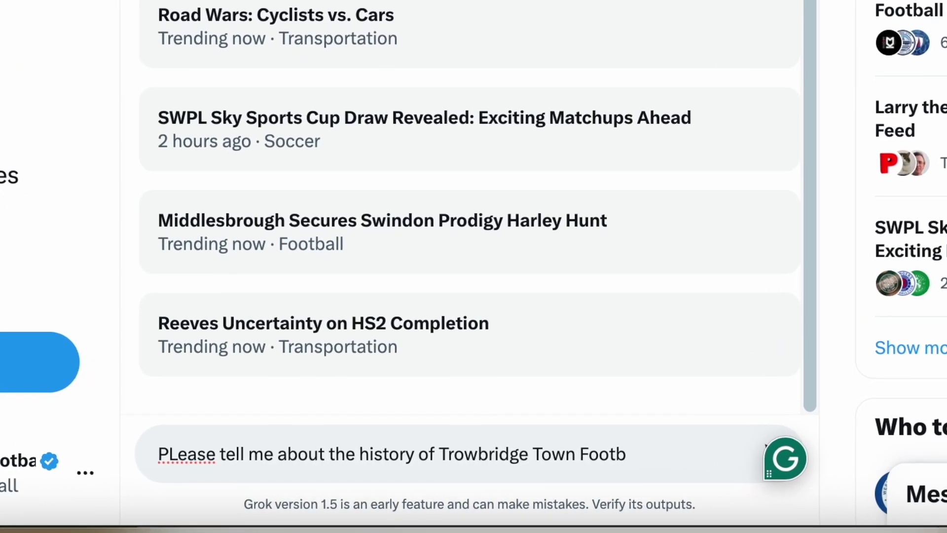
type(" Cl")
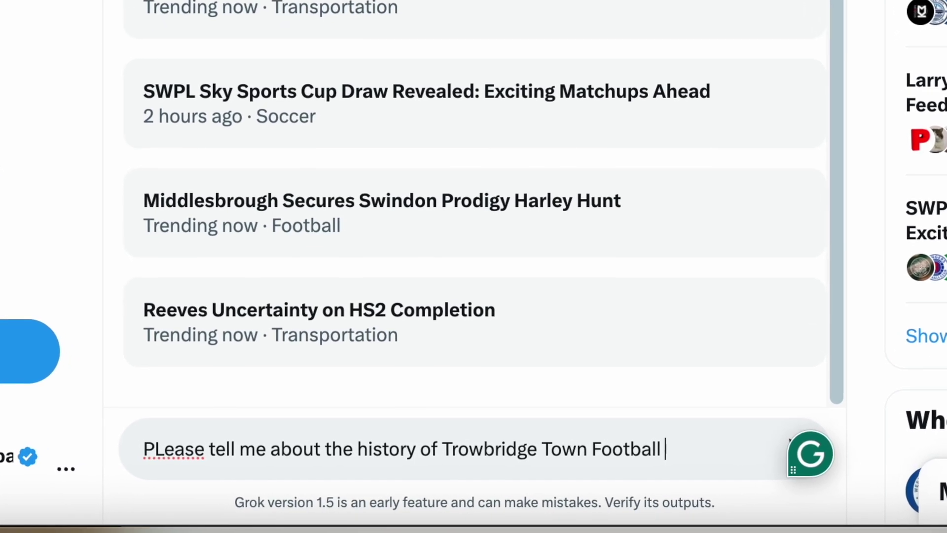
type("ub")
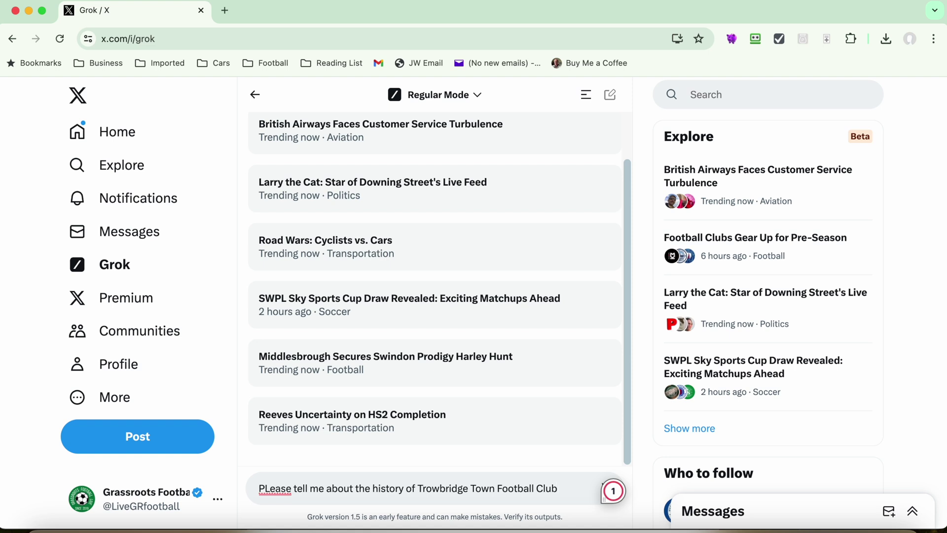
key("Return")
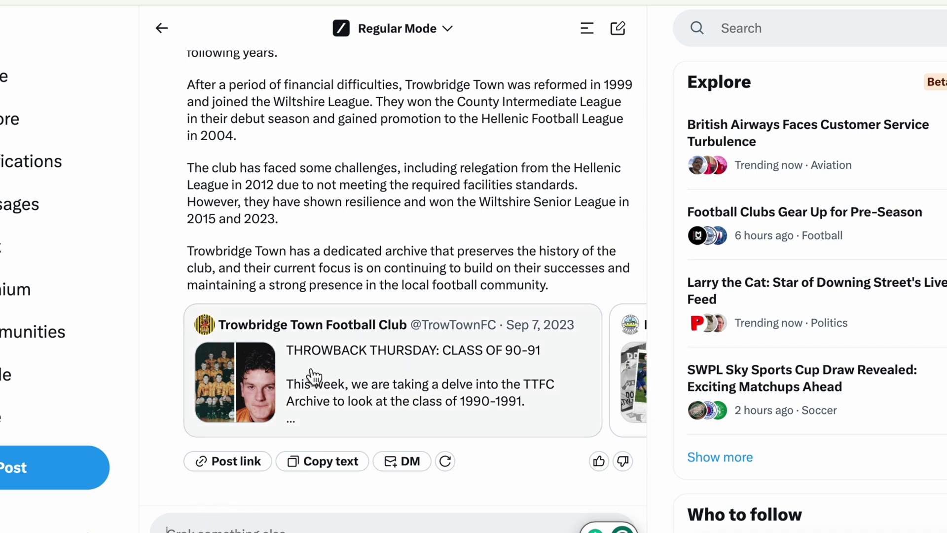
scroll(354, 381, "right", 5)
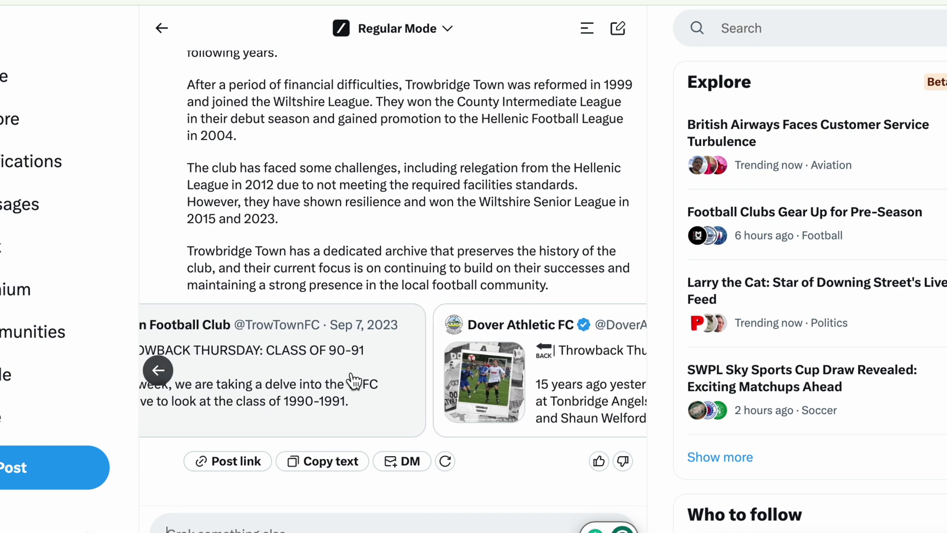
scroll(353, 382, "right", 3)
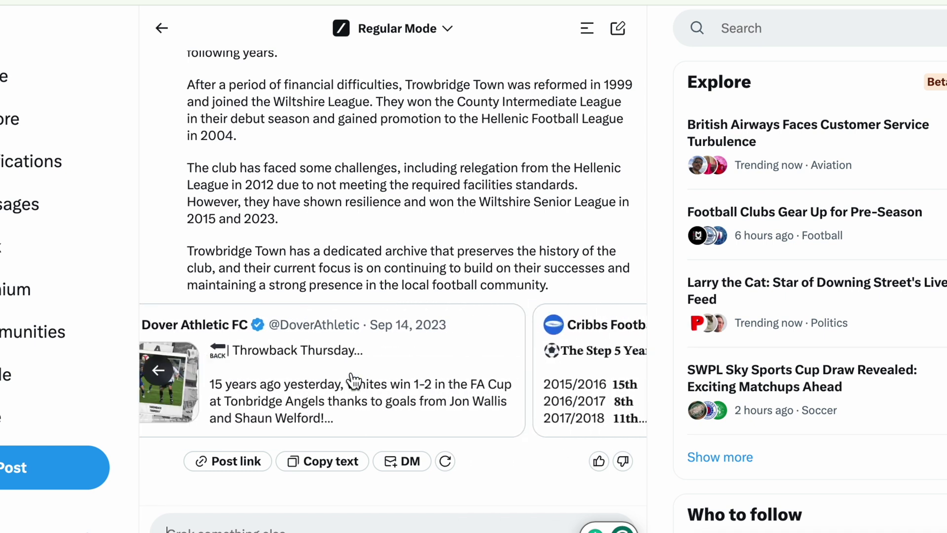
scroll(353, 381, "left", 5)
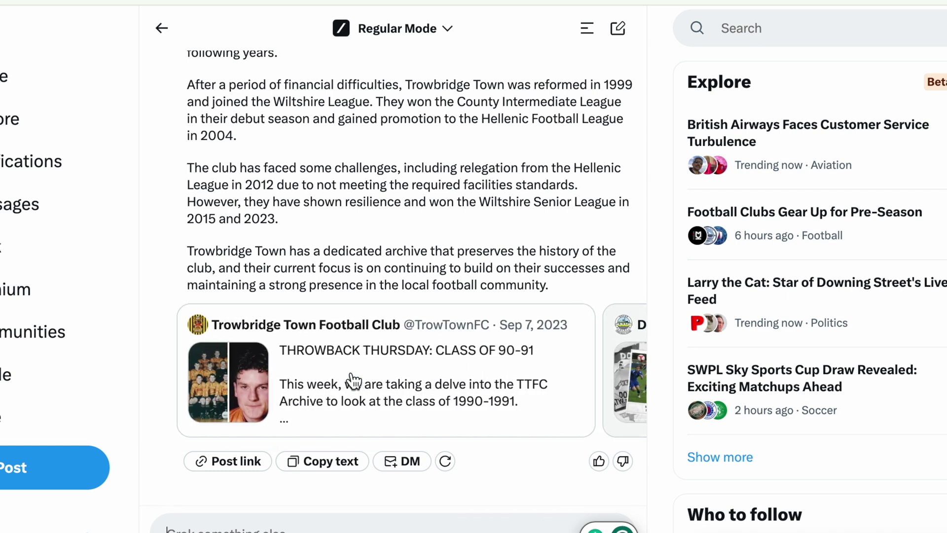
scroll(353, 382, "right", 8)
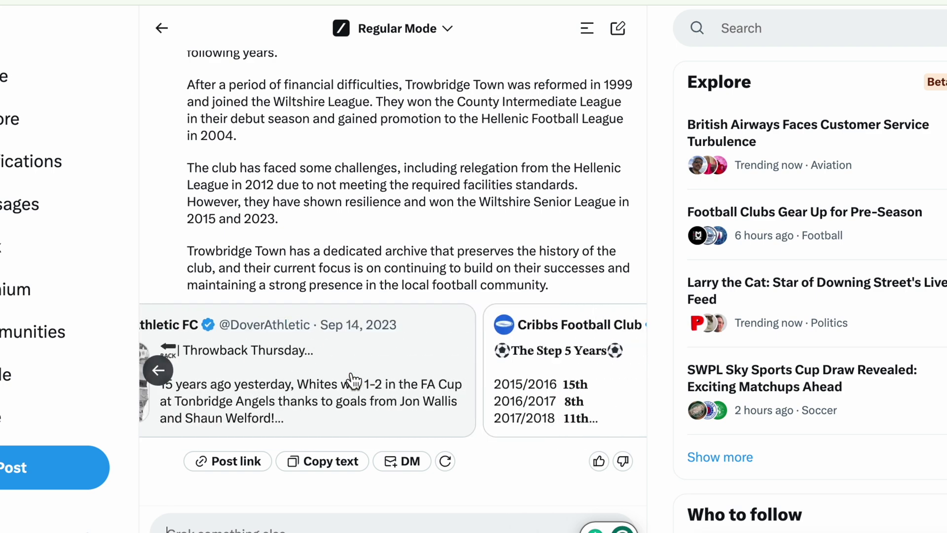
scroll(353, 381, "left", 6)
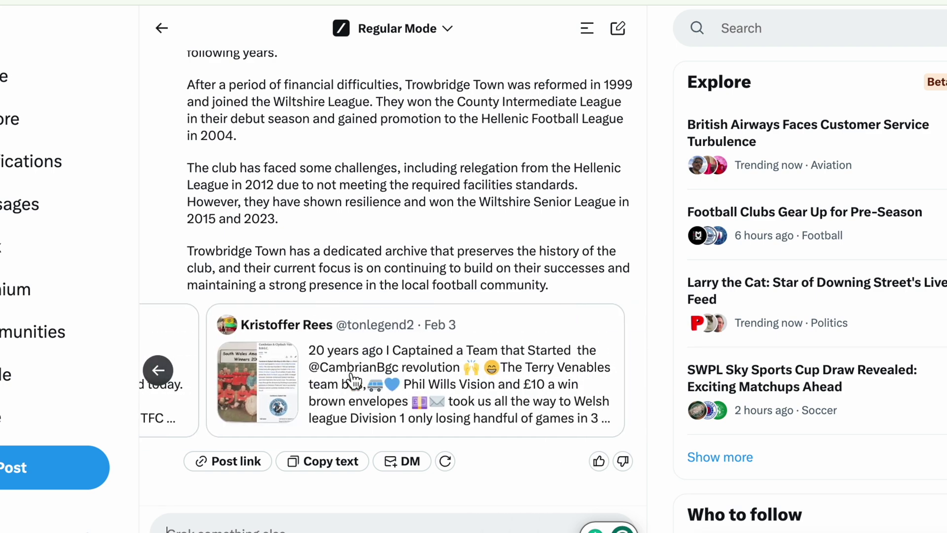
scroll(353, 382, "left", 2)
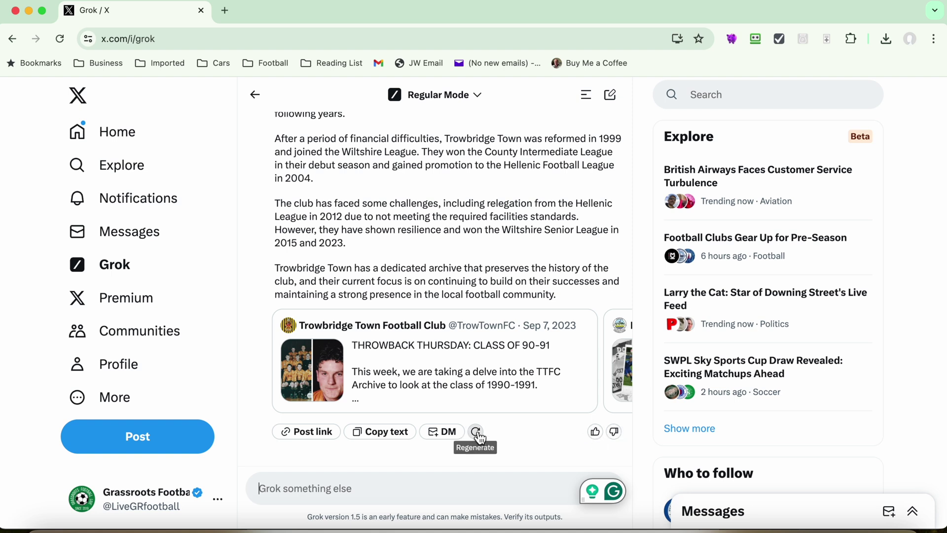
Regenerate Grok's answer about Trowbridge Town Football Club's history
scroll(456, 307, "up", 7)
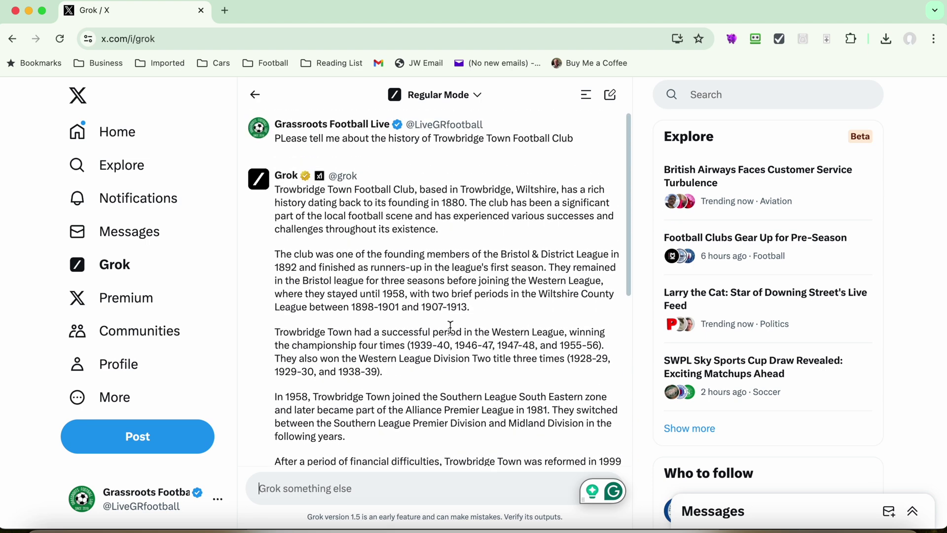
scroll(451, 327, "down", 1)
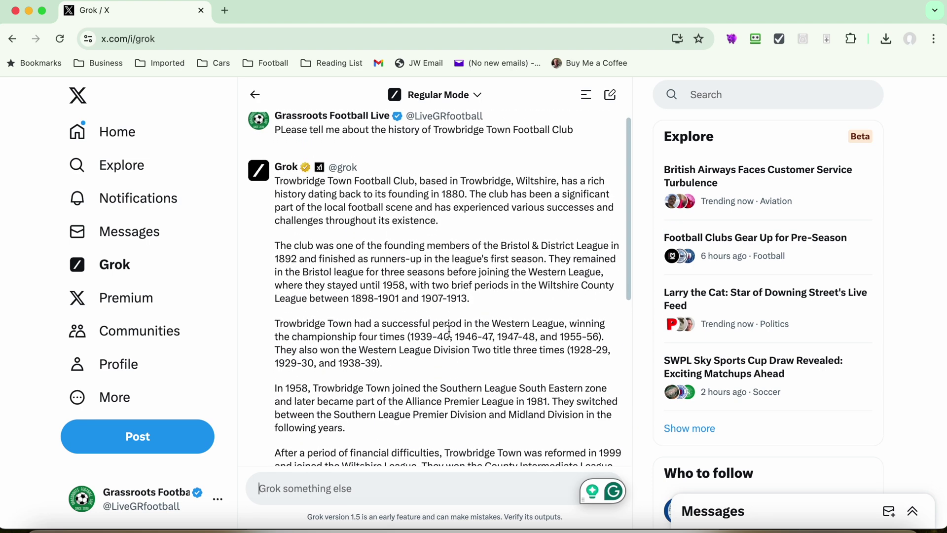
scroll(451, 332, "down", 6)
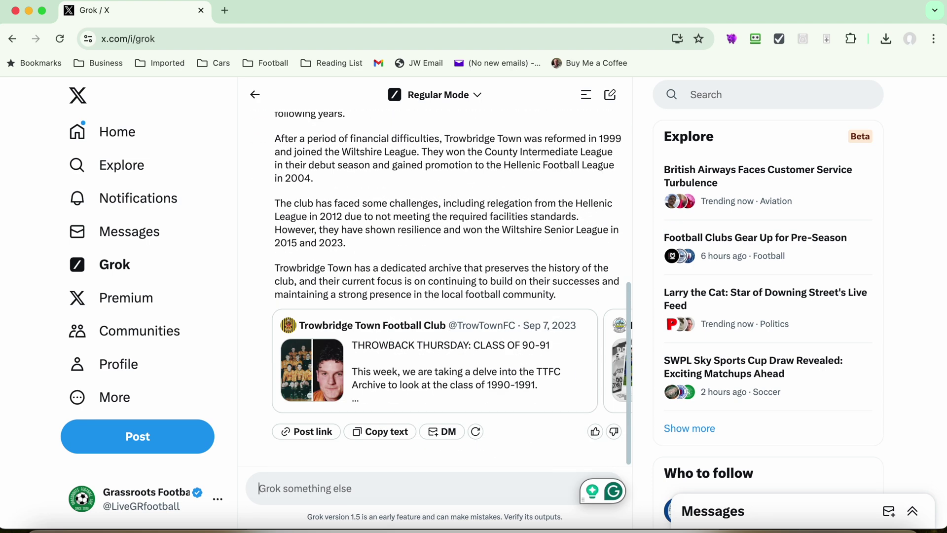
left_click(477, 433)
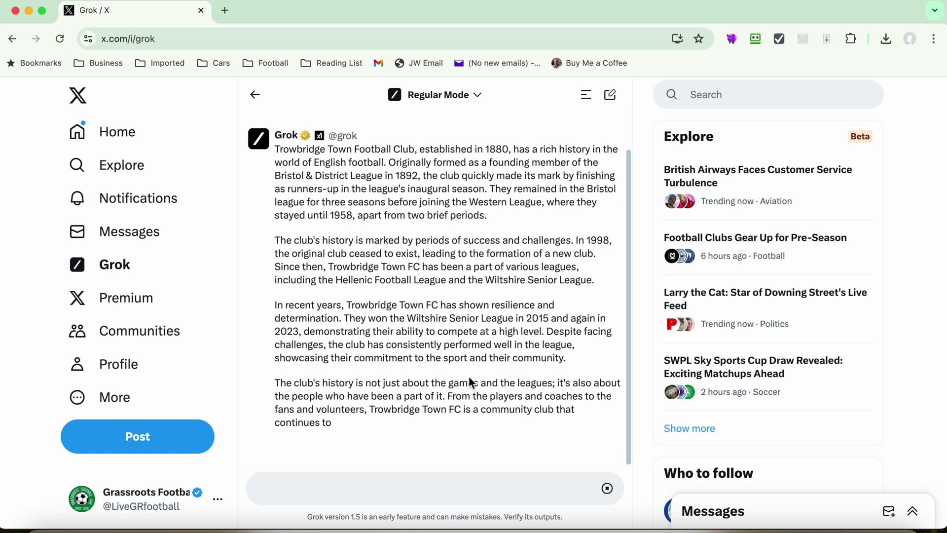
Review the regenerated answer, then return to Grok's trending suggestions list
scroll(469, 376, "up", 3)
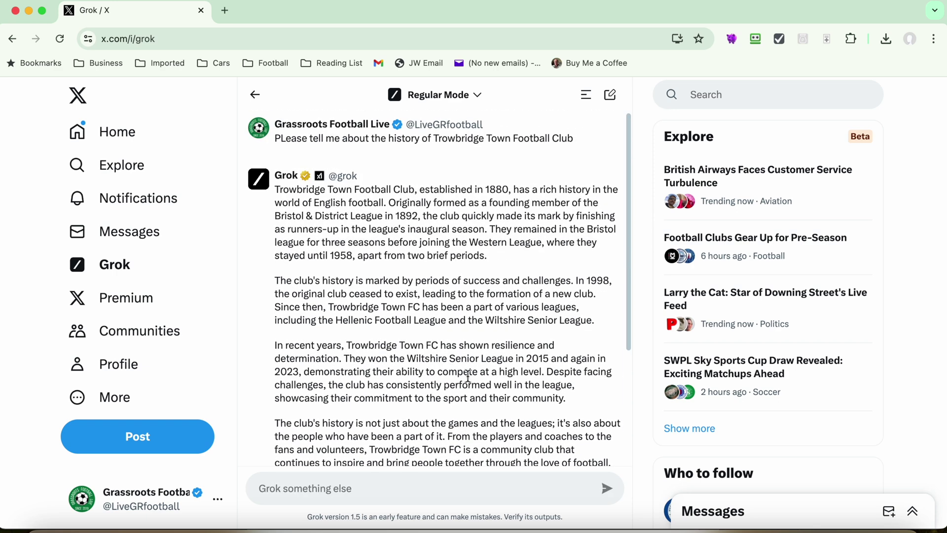
scroll(468, 376, "down", 5)
scroll(469, 376, "up", 5)
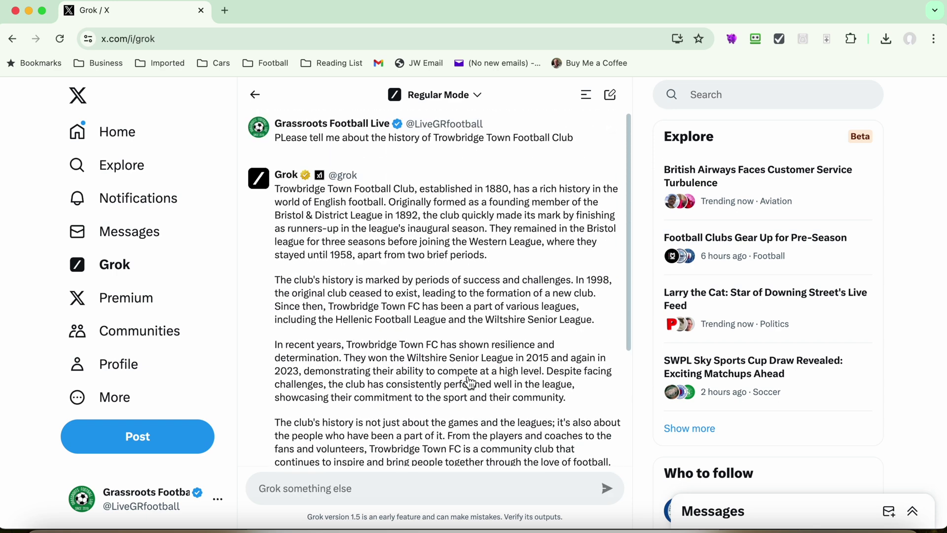
left_click(257, 94)
scroll(451, 353, "down", 2)
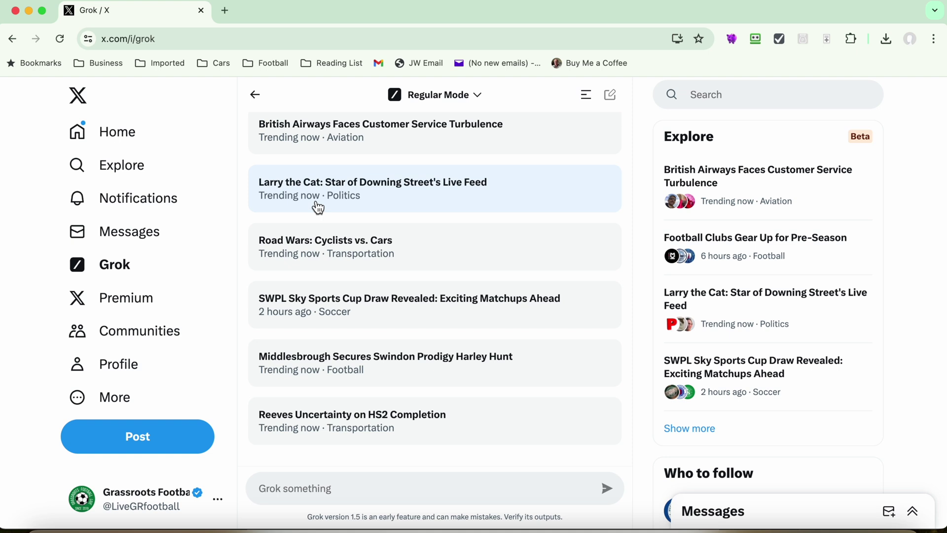
left_click(331, 496)
Ask Grok 'What is the weather forecast today for Trowbridge Wiltshire'
type("W")
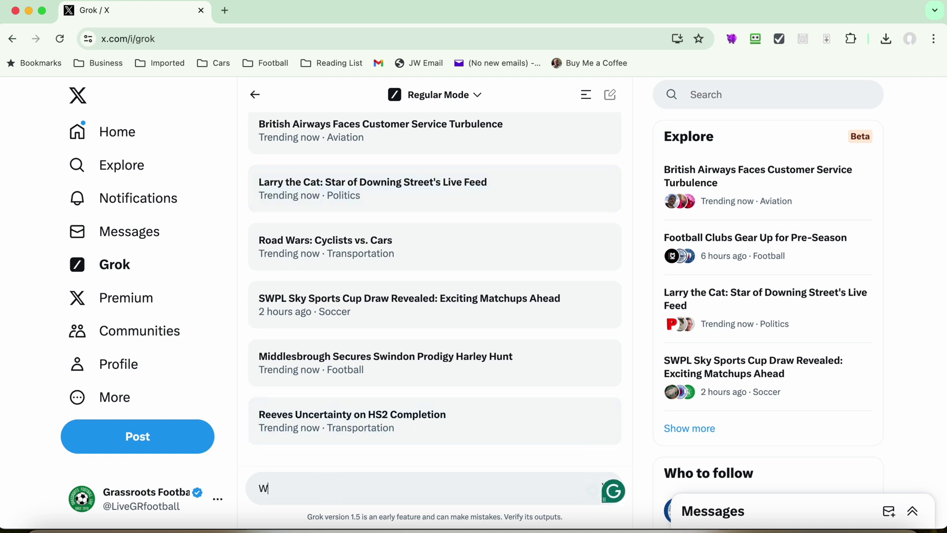
type("hat is the ")
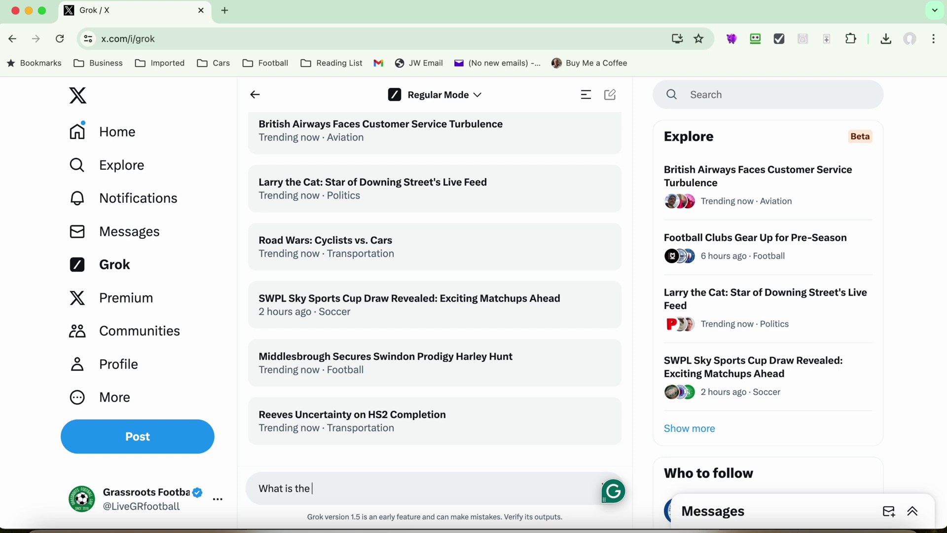
type("weather forecast tod")
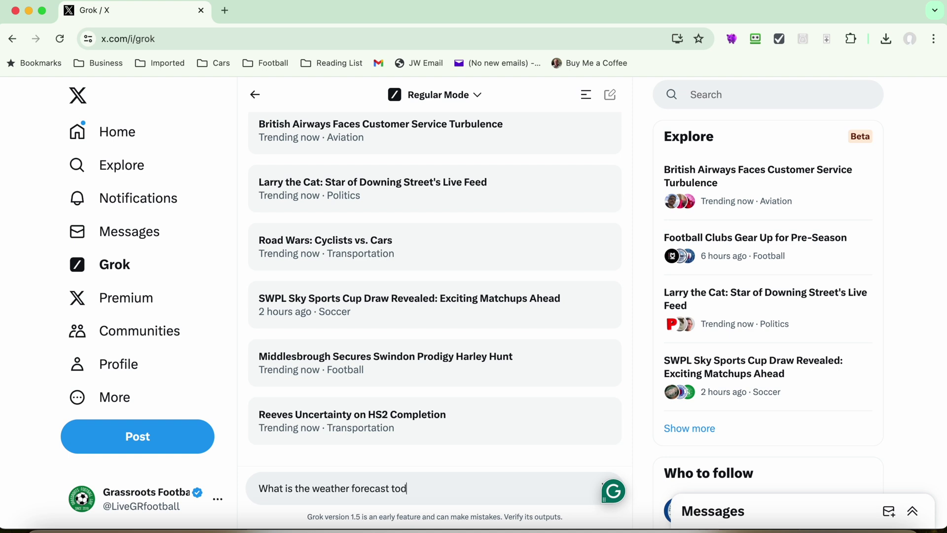
type("ay for Trowbridge Wiltshire")
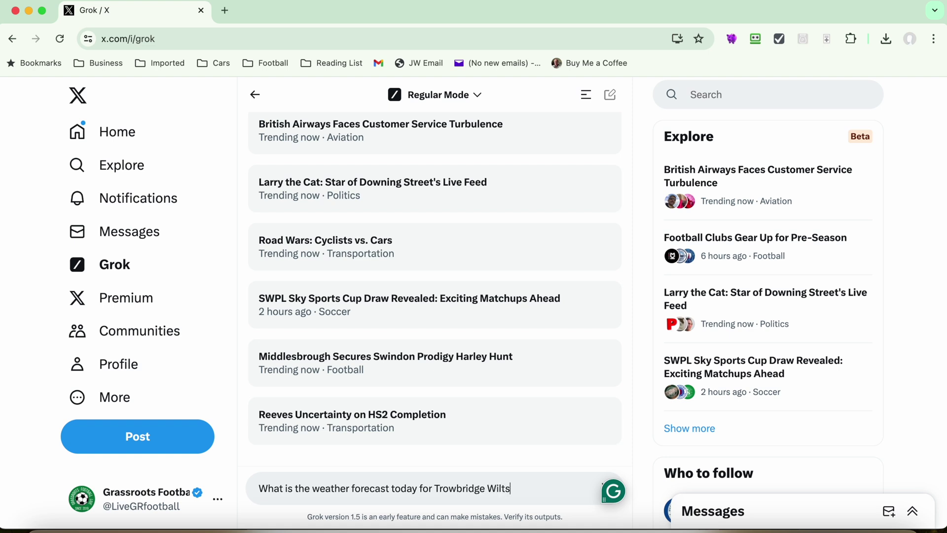
key("Return")
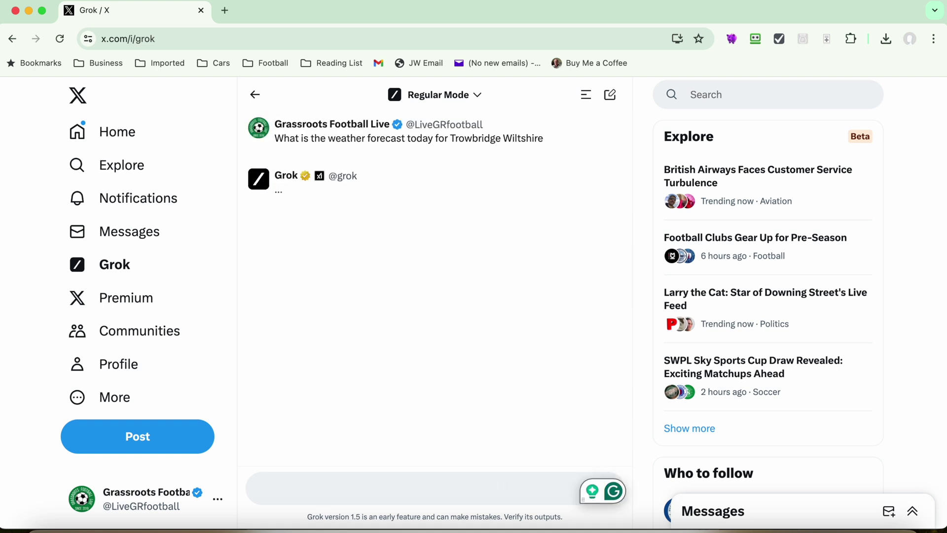